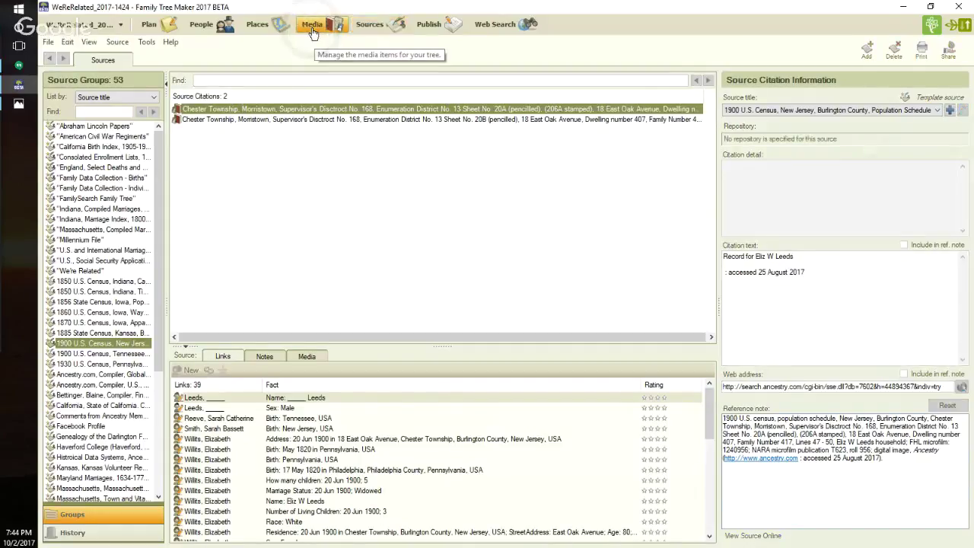
click(334, 27)
click(368, 26)
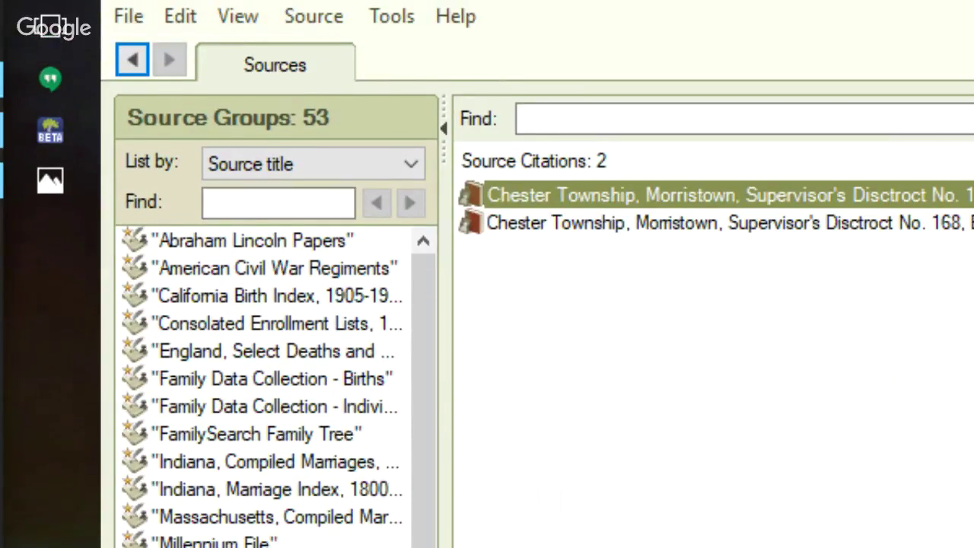
scroll(310, 486, down, 3)
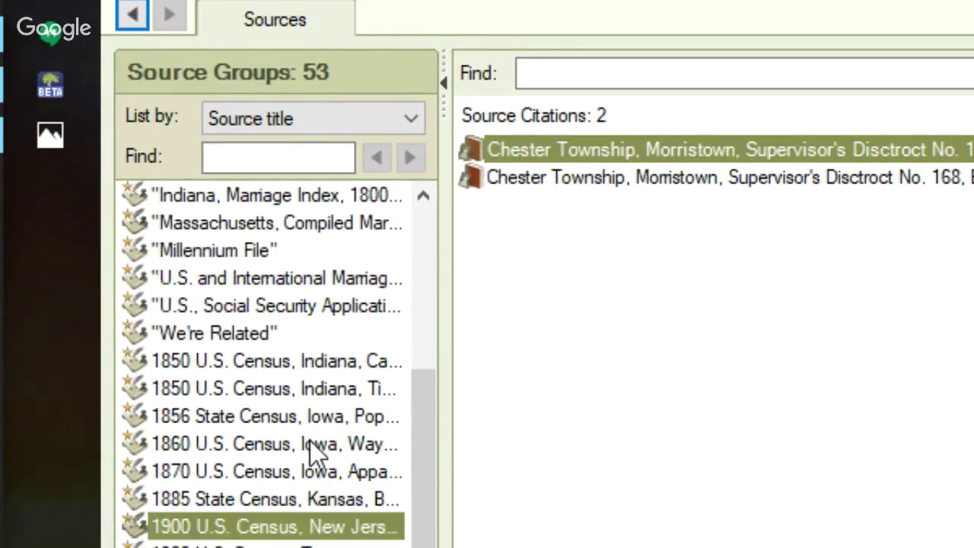
scroll(310, 440, down, 3)
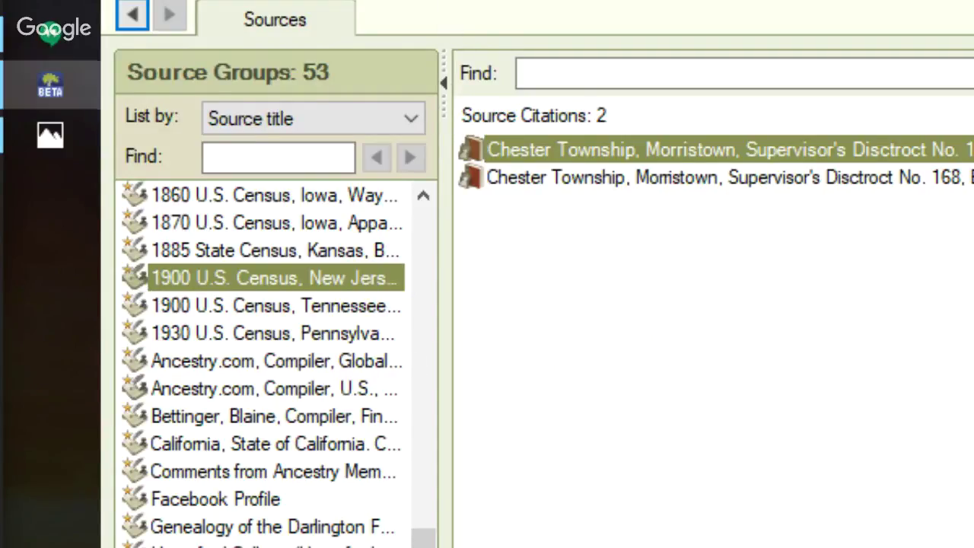
click(132, 14)
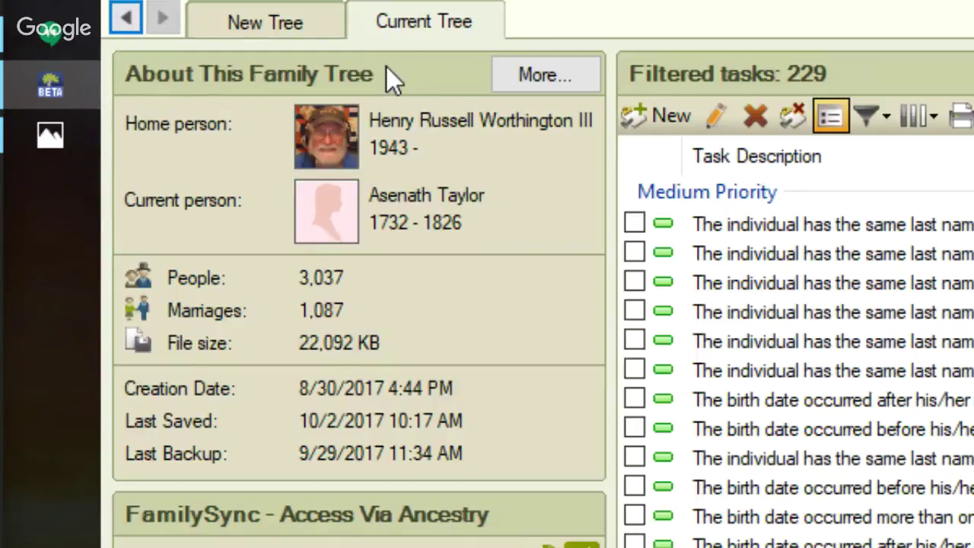
click(540, 82)
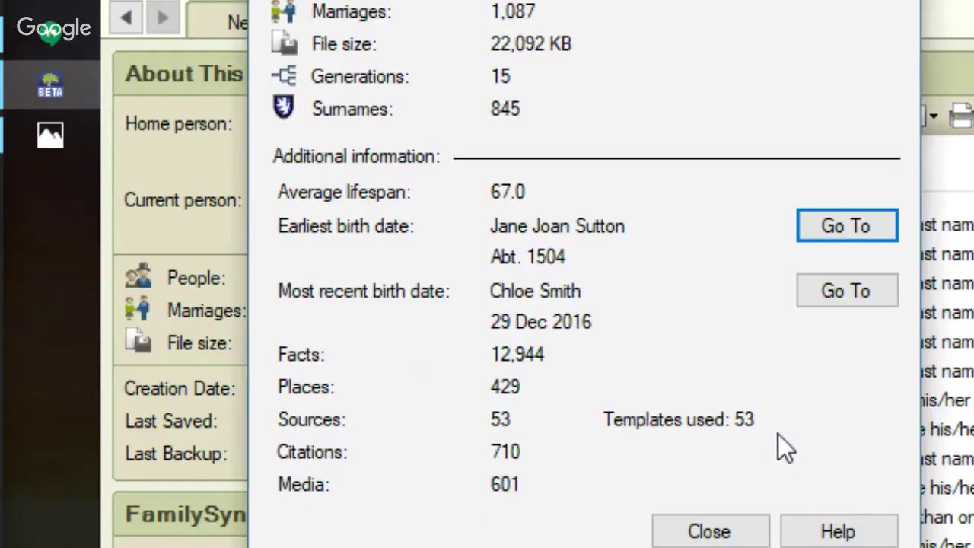
click(708, 532)
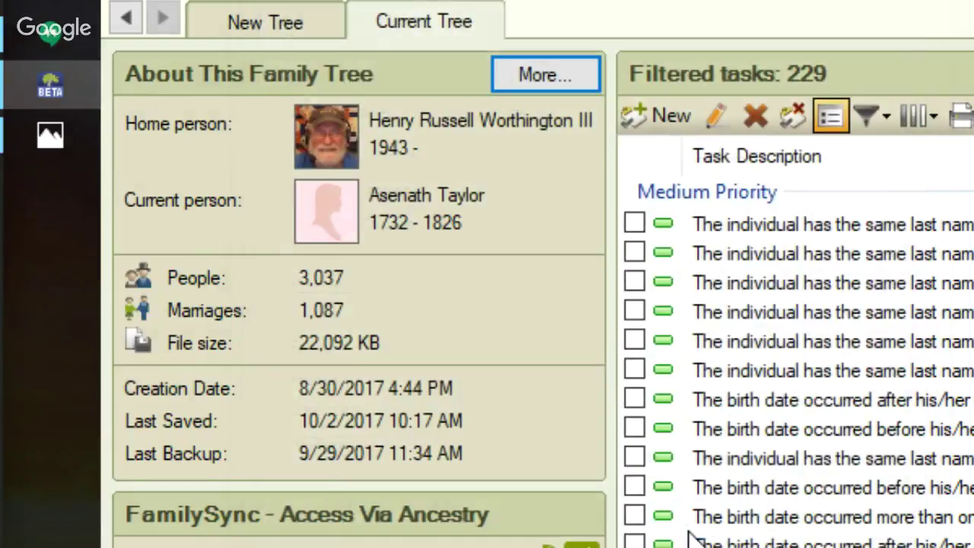
key(ctrl+5)
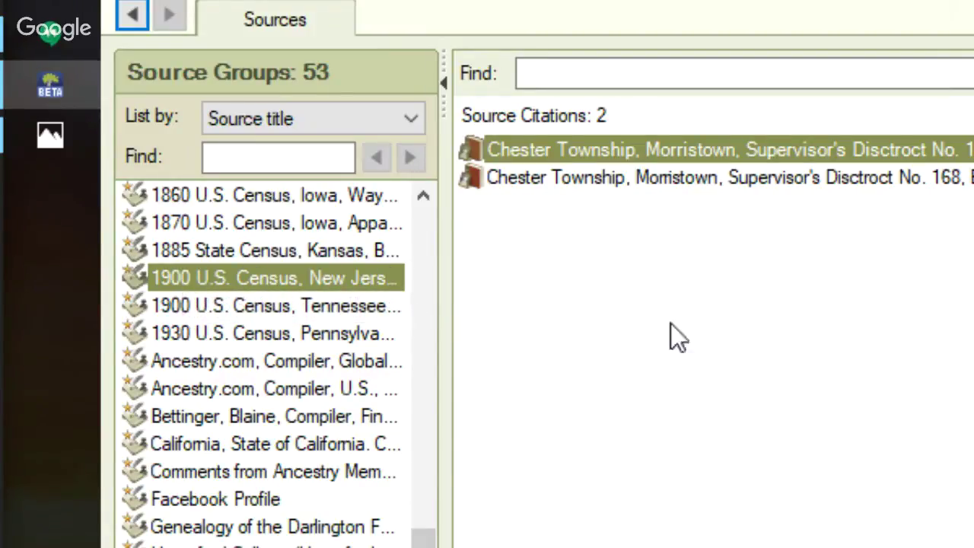
click(787, 332)
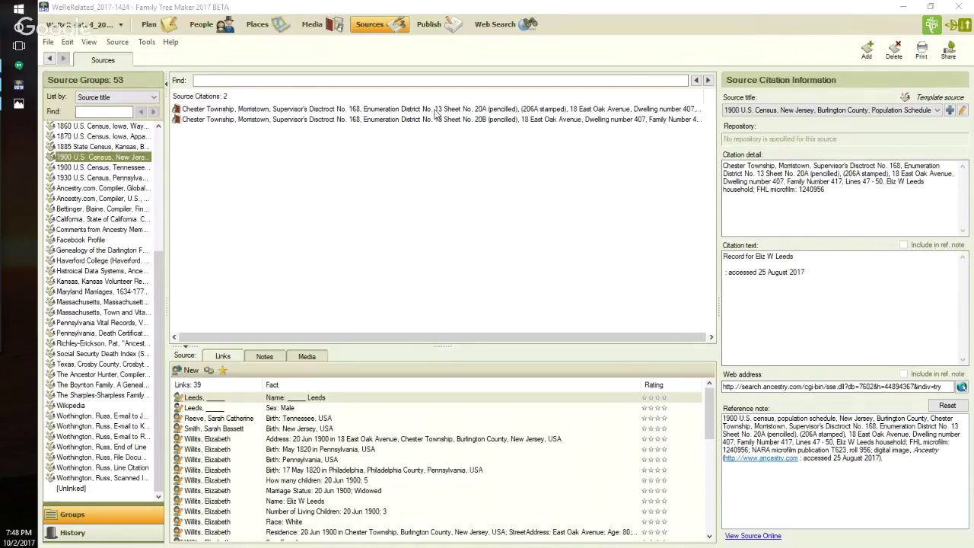
Step: Display the first Chester Township citation's notes: Ancestry.com source citation, source information and 1900 census description
click(262, 357)
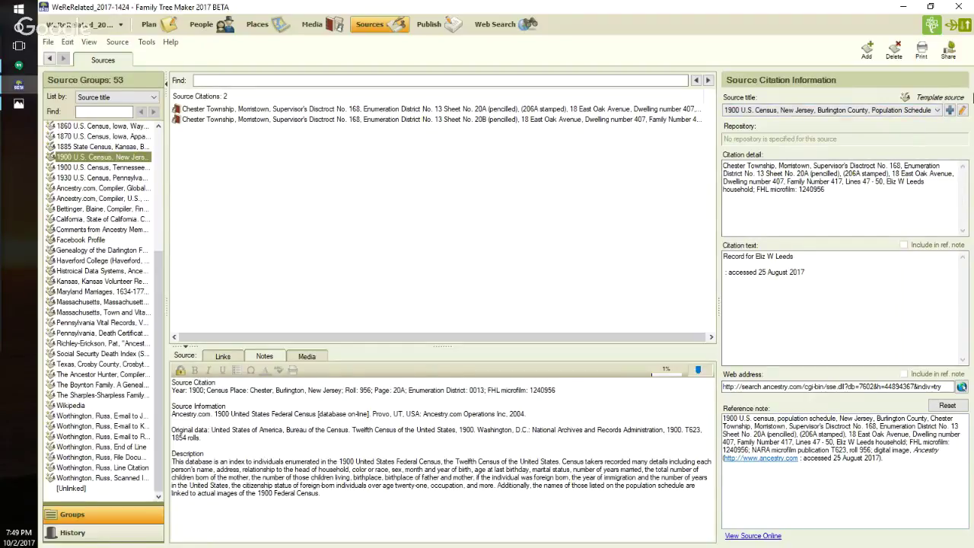
Step: Open the 1900 census source in the Edit Source dialog and move the dialog up and left
click(964, 111)
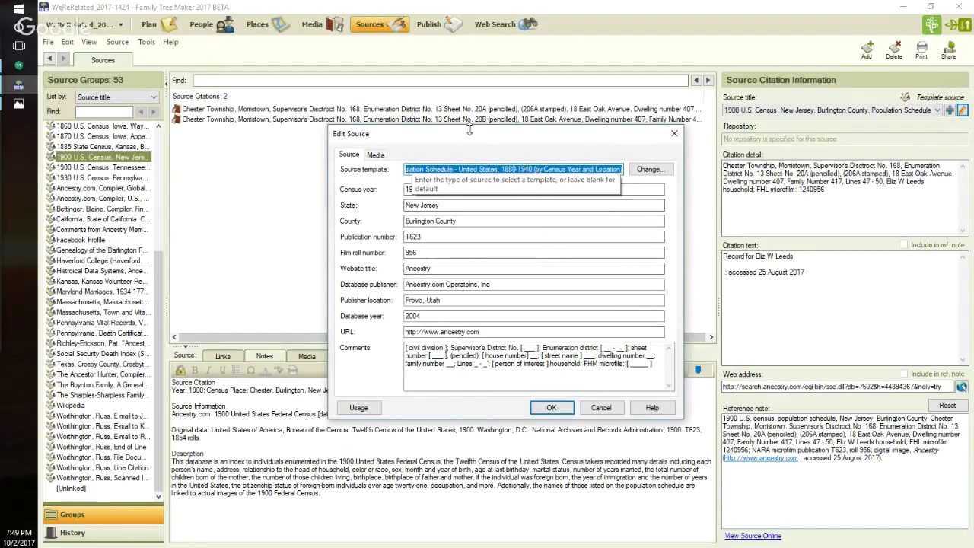
drag(471, 136, 399, 72)
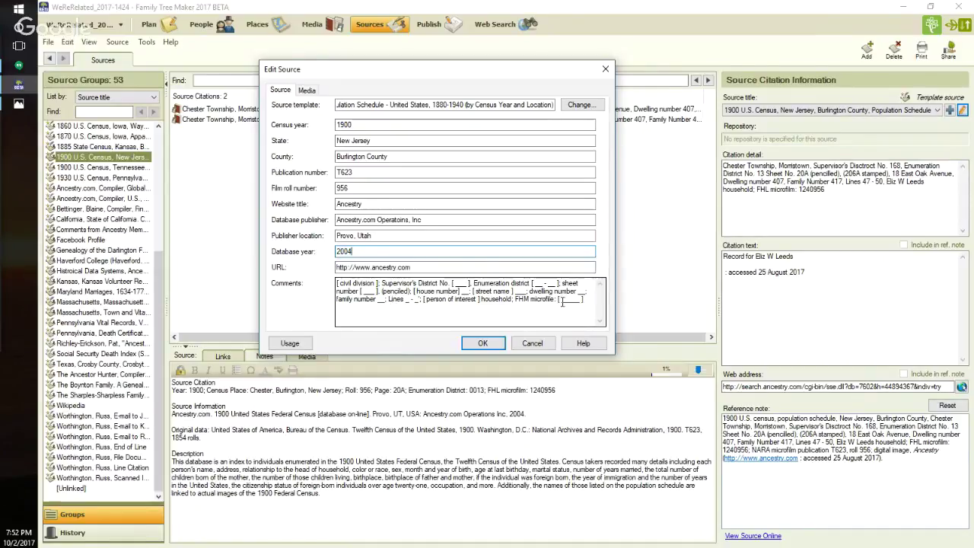
Step: Select the comments template text from the house number onward, then cancel the Edit Source dialog
drag(593, 301, 313, 279)
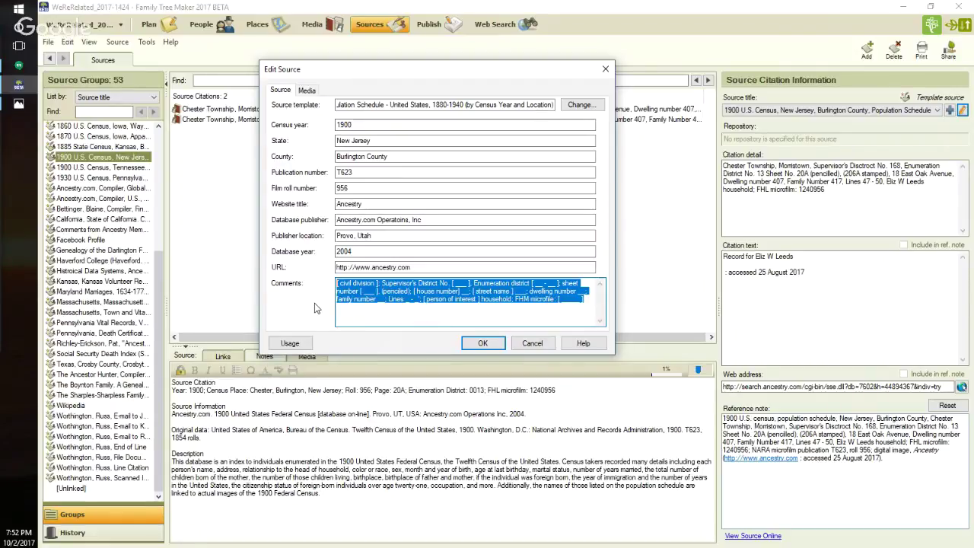
click(354, 312)
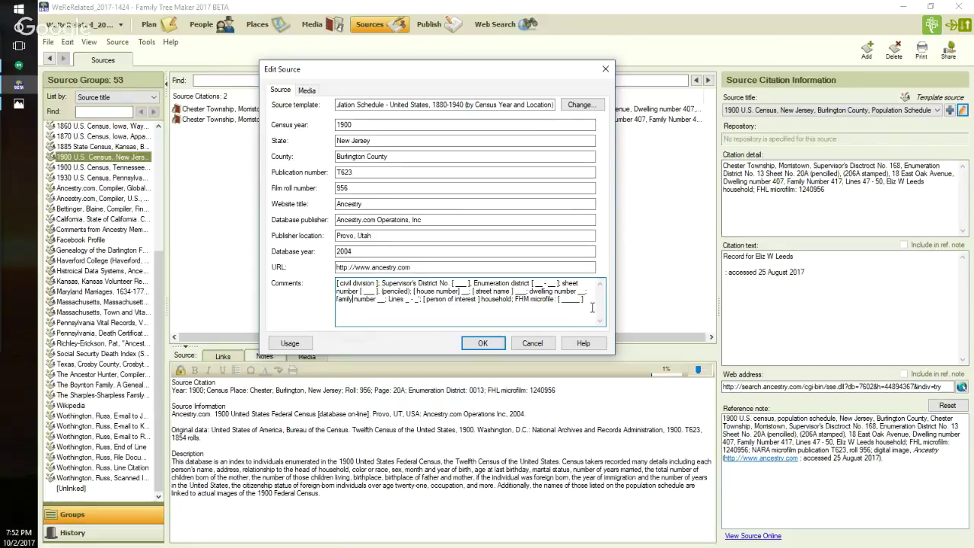
drag(591, 301, 339, 284)
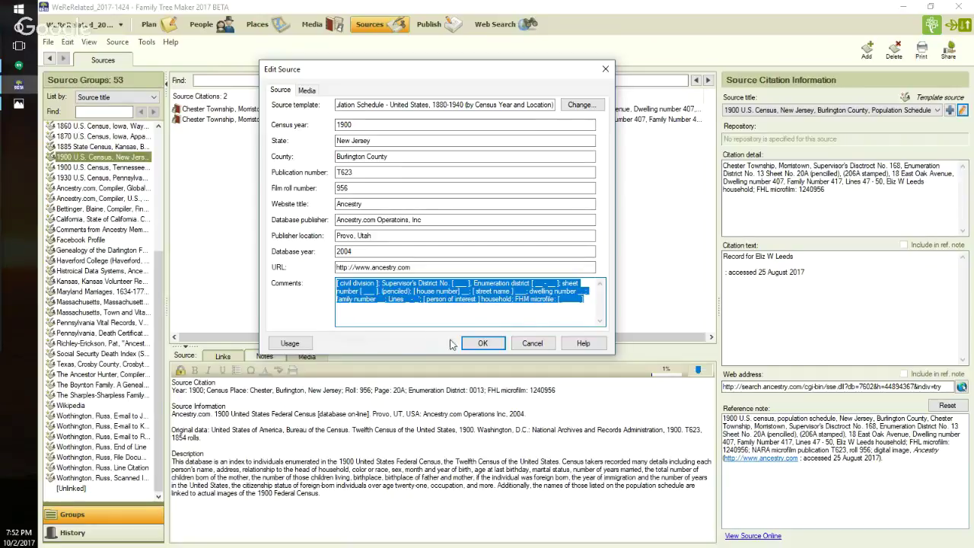
click(532, 344)
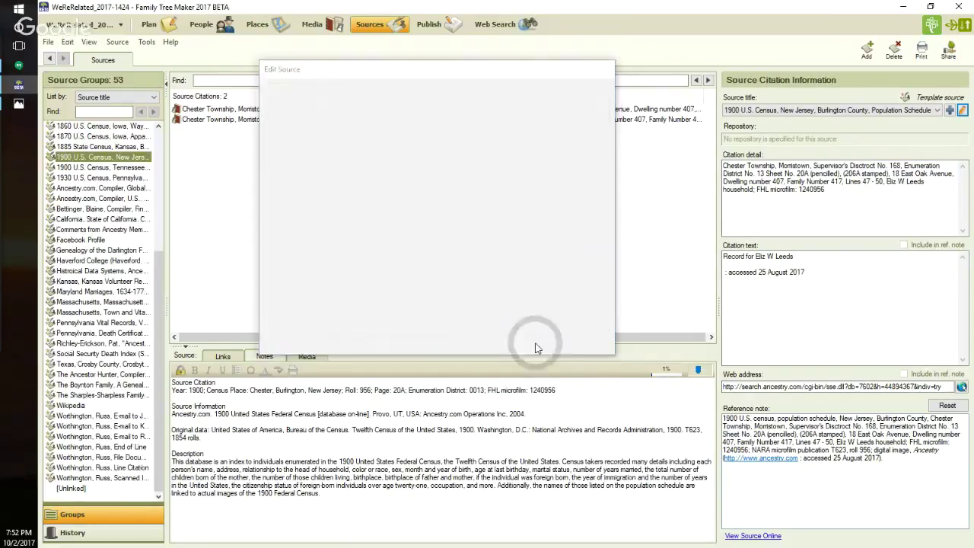
click(866, 58)
click(455, 249)
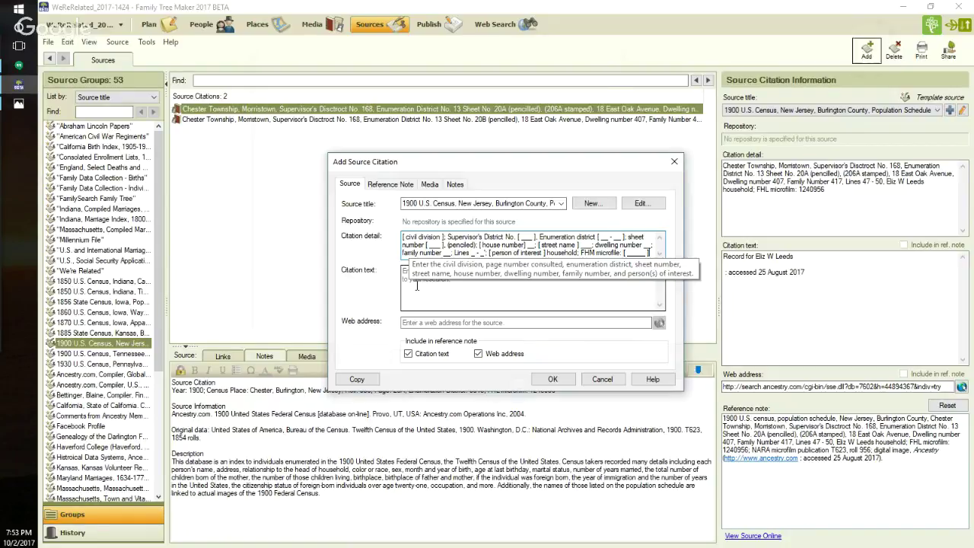
click(601, 380)
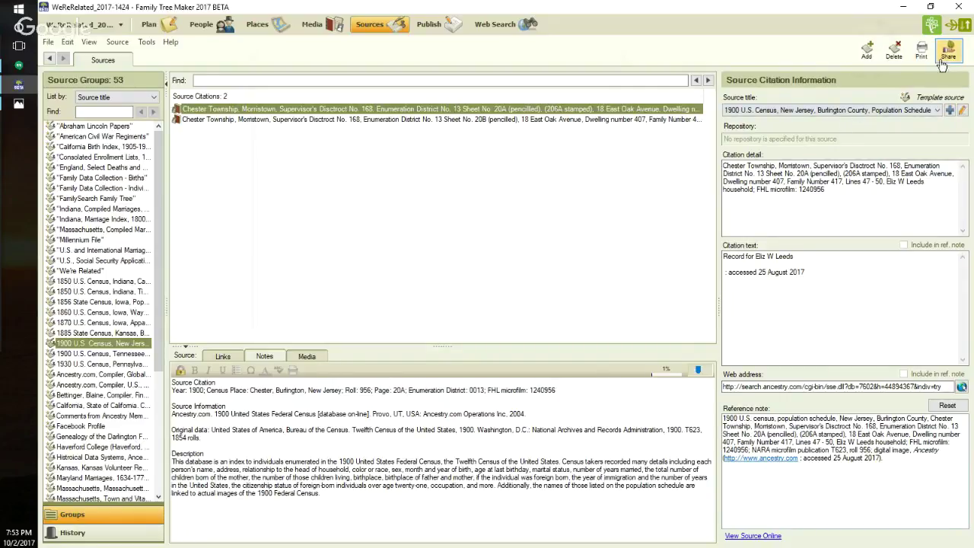
click(962, 110)
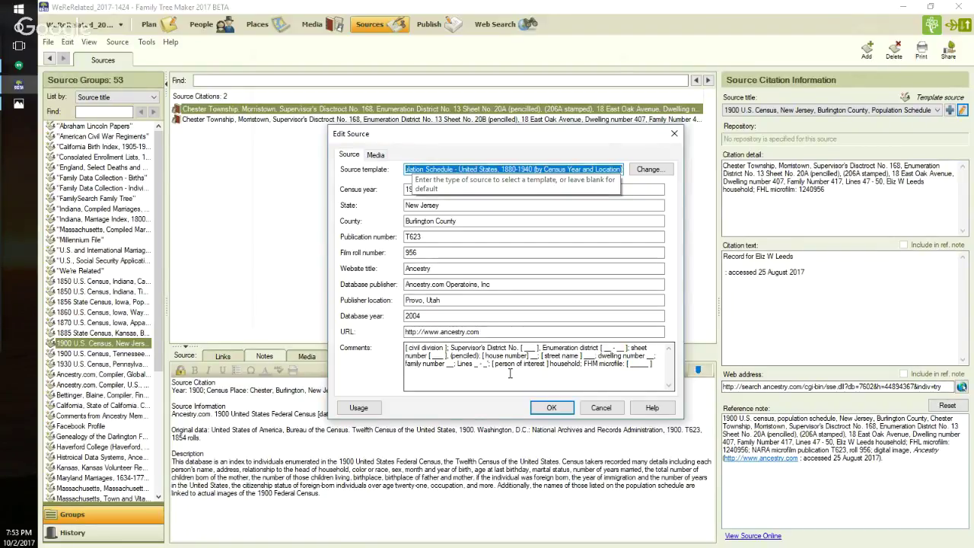
click(601, 407)
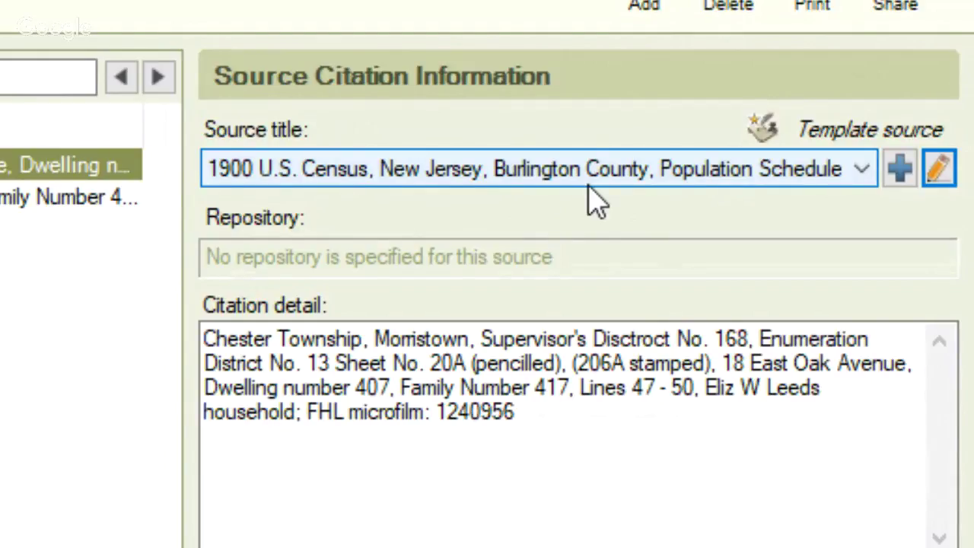
Step: Correct 'Disctroct' to 'Disctrict' in the FHL microfilm 1240956 citation detail
click(283, 339)
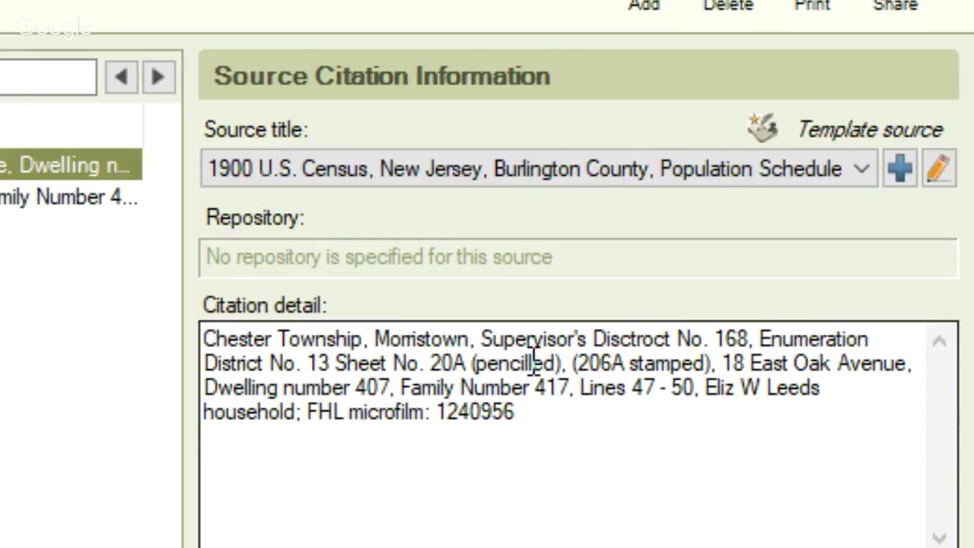
click(646, 340)
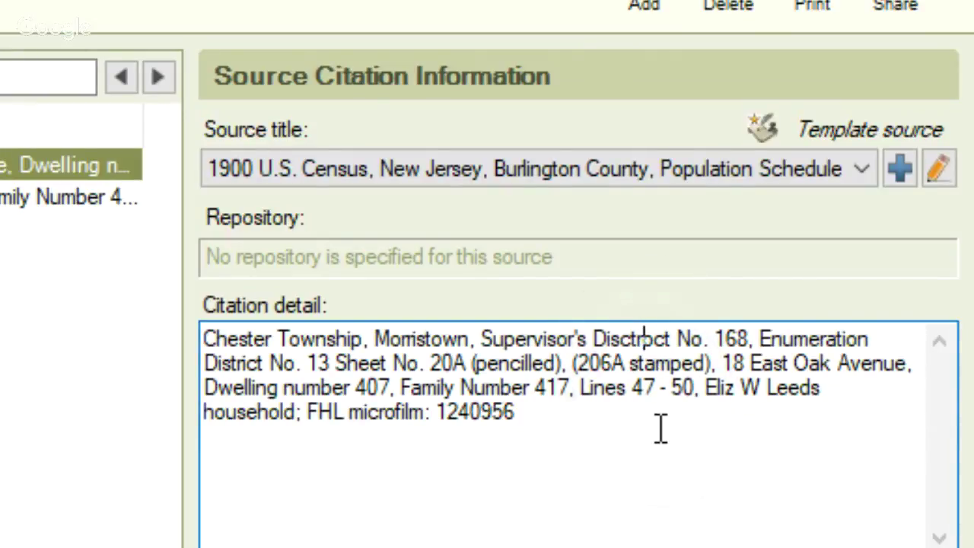
key(Delete)
text(i)
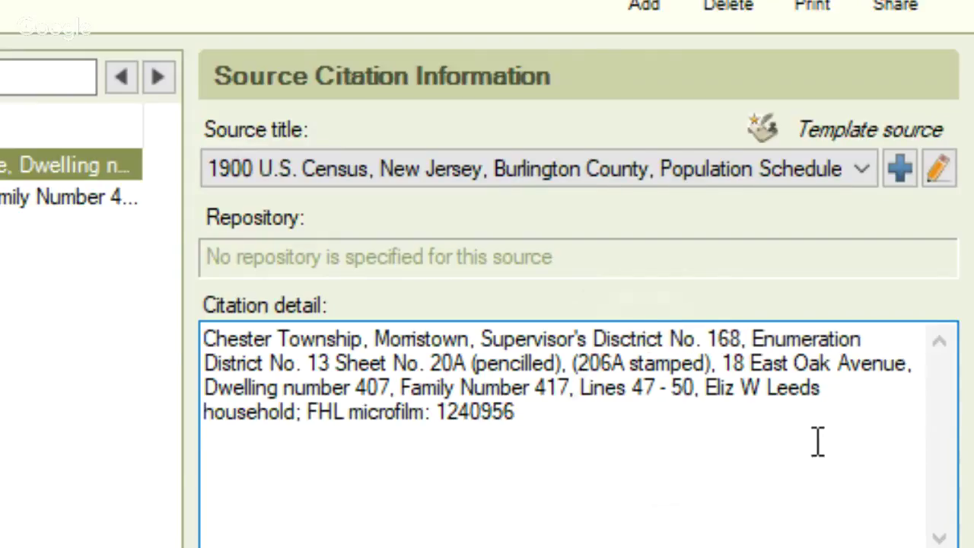
click(681, 432)
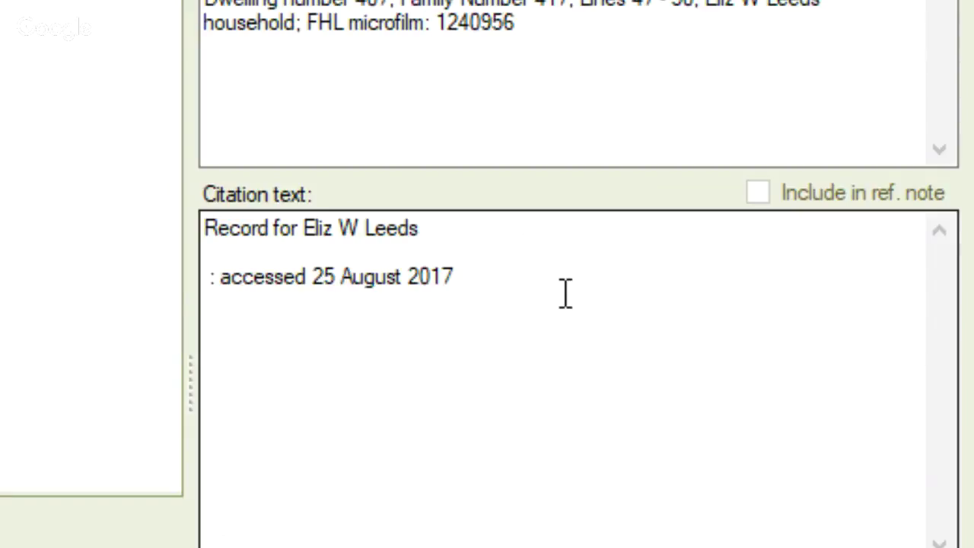
click(218, 298)
drag(465, 276, 213, 287)
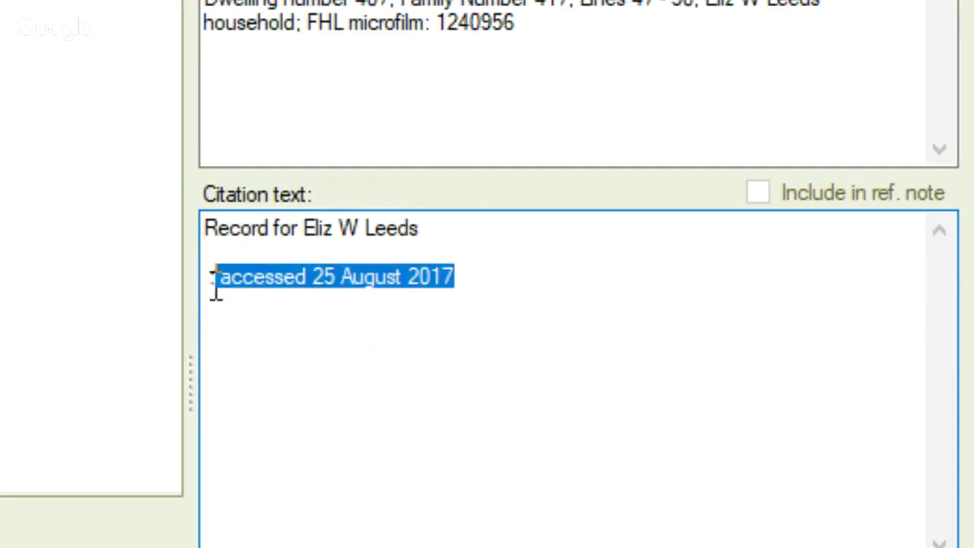
click(513, 239)
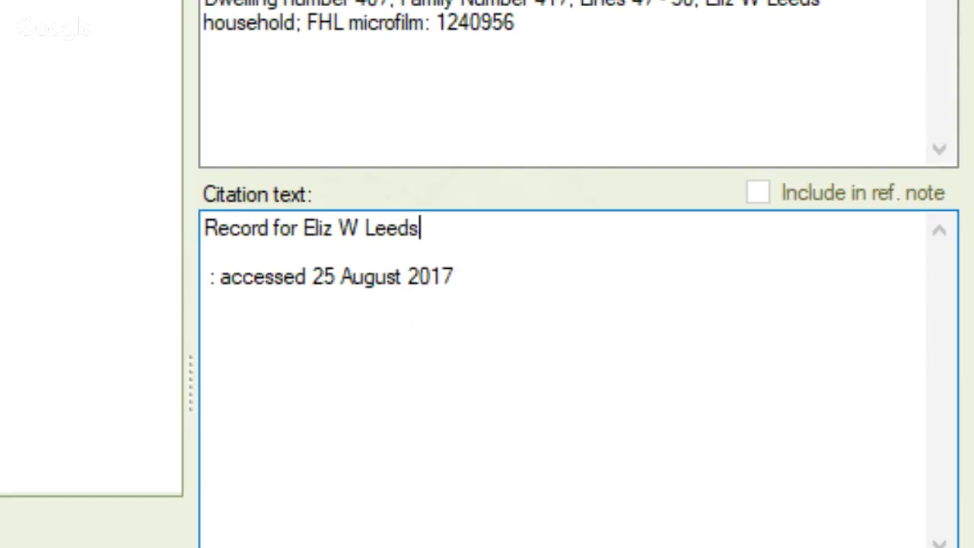
key(Tab)
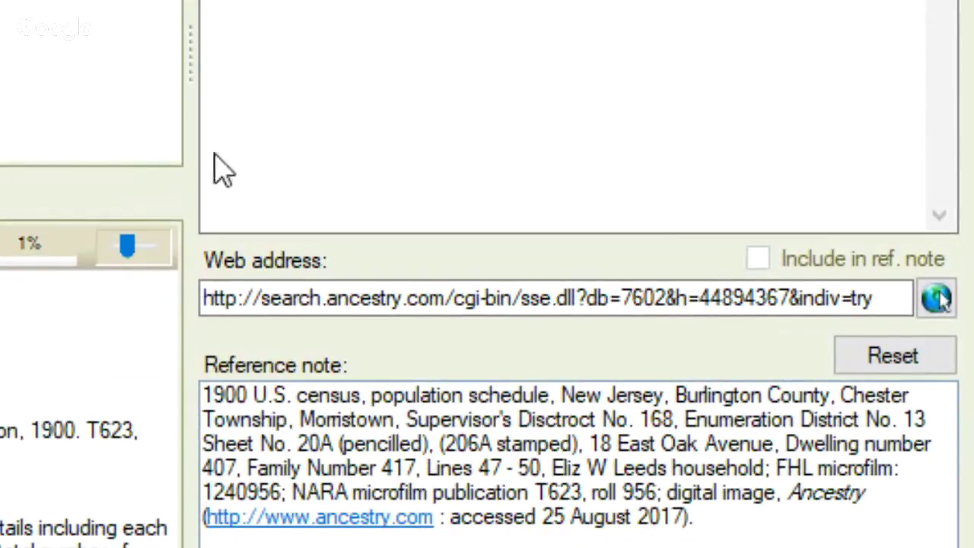
click(617, 298)
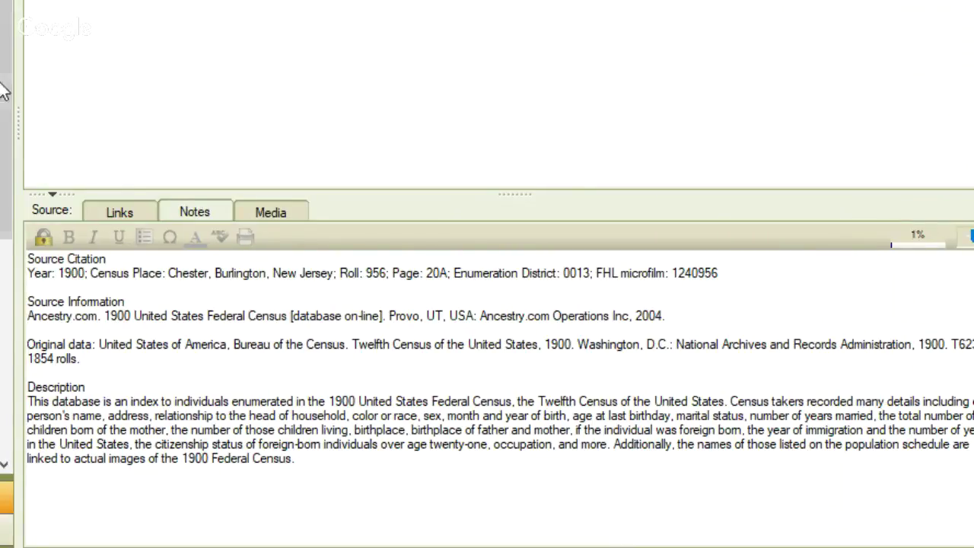
Step: Show the source's media, the single 1900 census page 20A image, and its Chester Township citation details
click(280, 216)
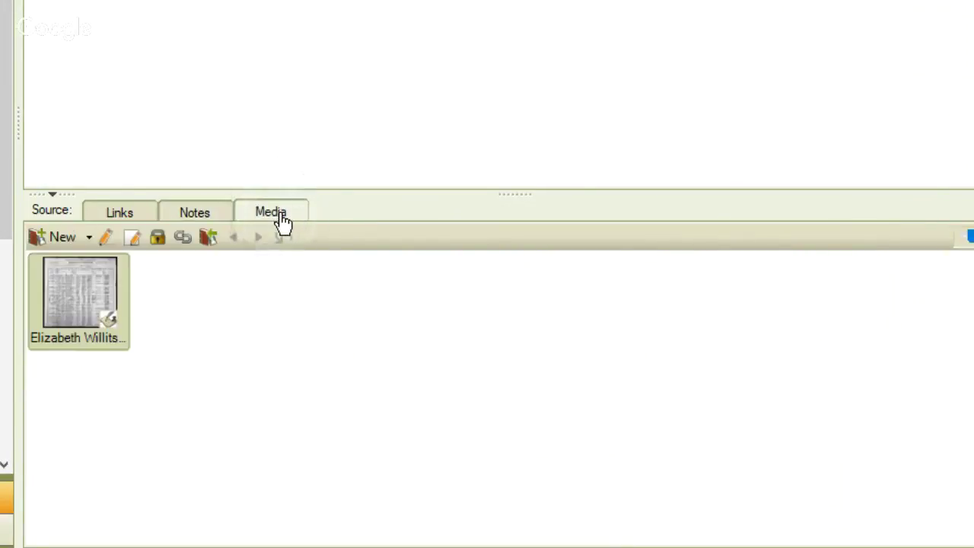
mouse_move(107, 285)
Step: List the 39 linked facts and scroll through the names, residences, births and occupations dated 20 Jun 1900
click(114, 220)
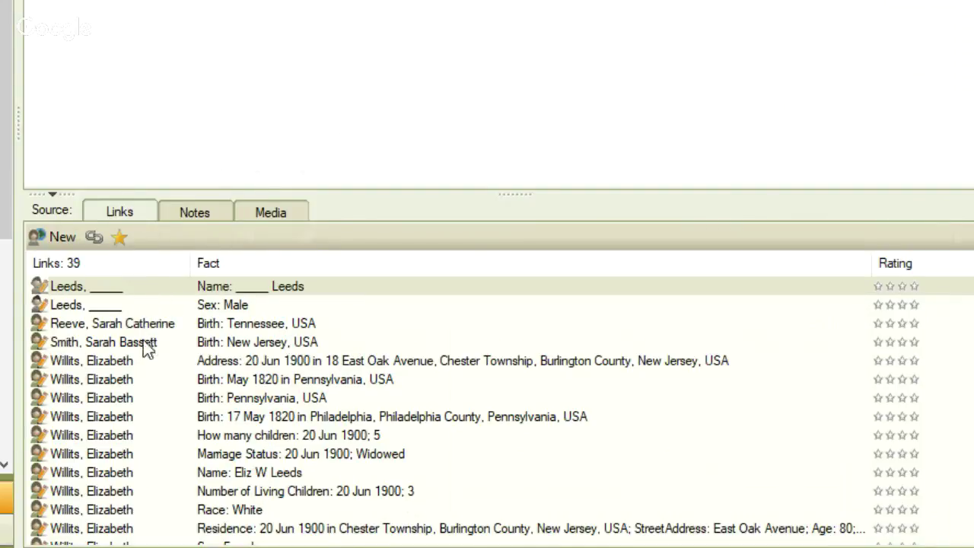
scroll(150, 391, down, 4)
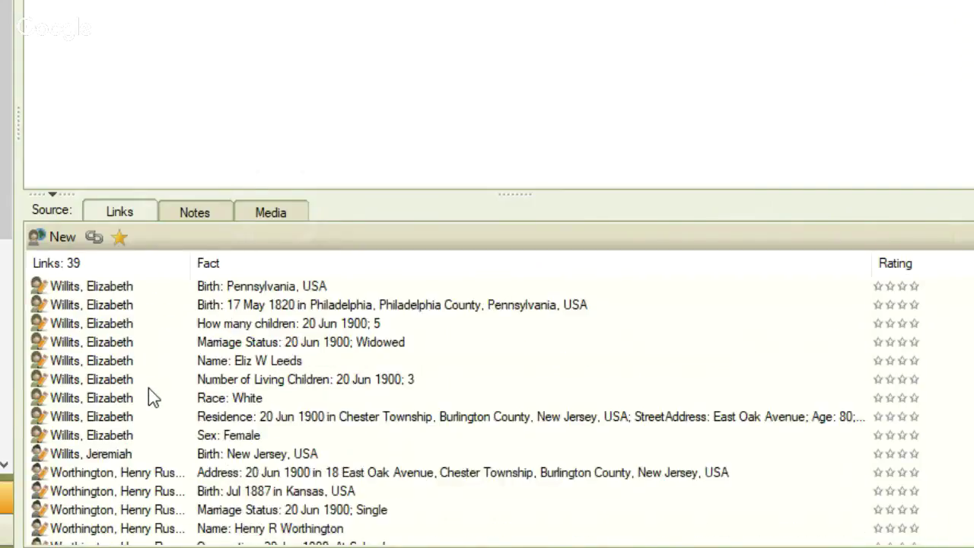
scroll(150, 396, down, 1)
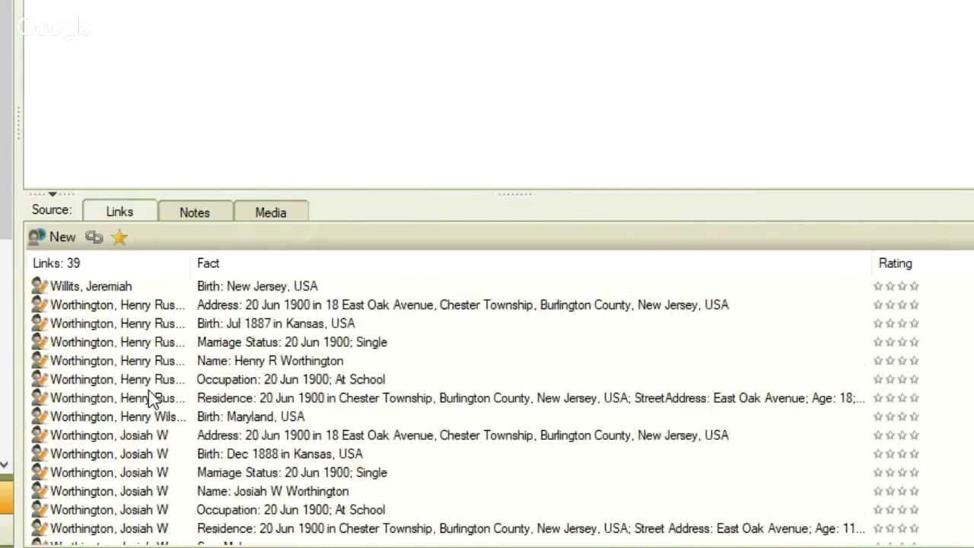
scroll(148, 392, down, 4)
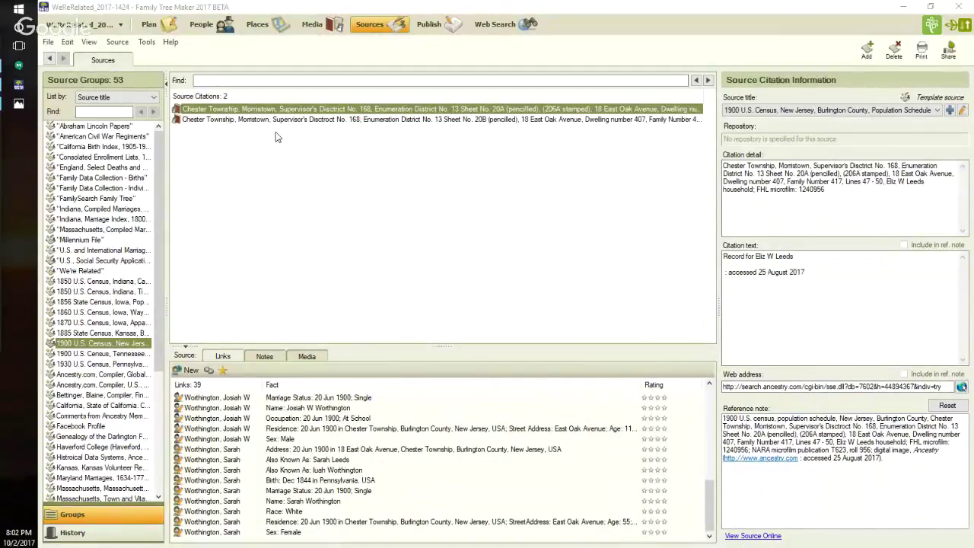
Step: Inspect the current citation detail text, then select the Sheet No. 20B citation
click(775, 202)
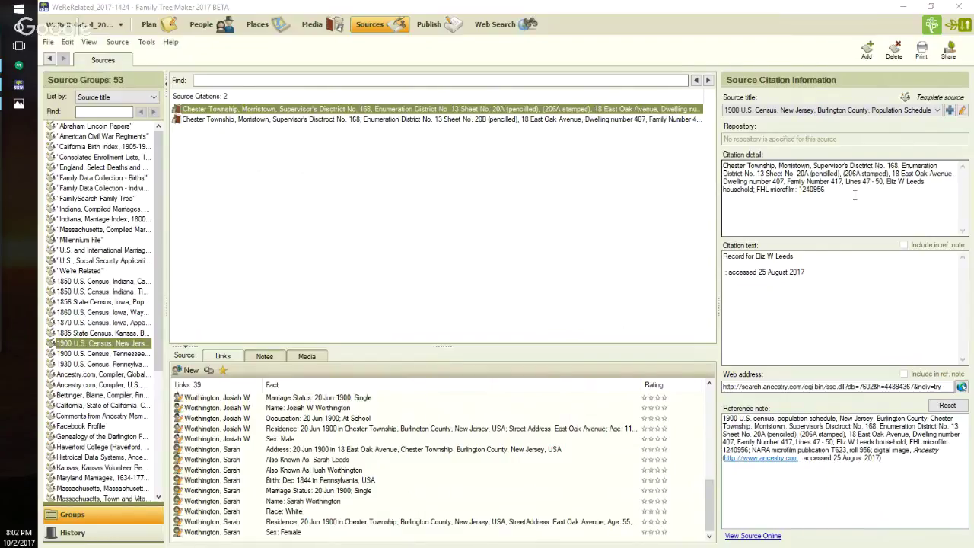
click(478, 121)
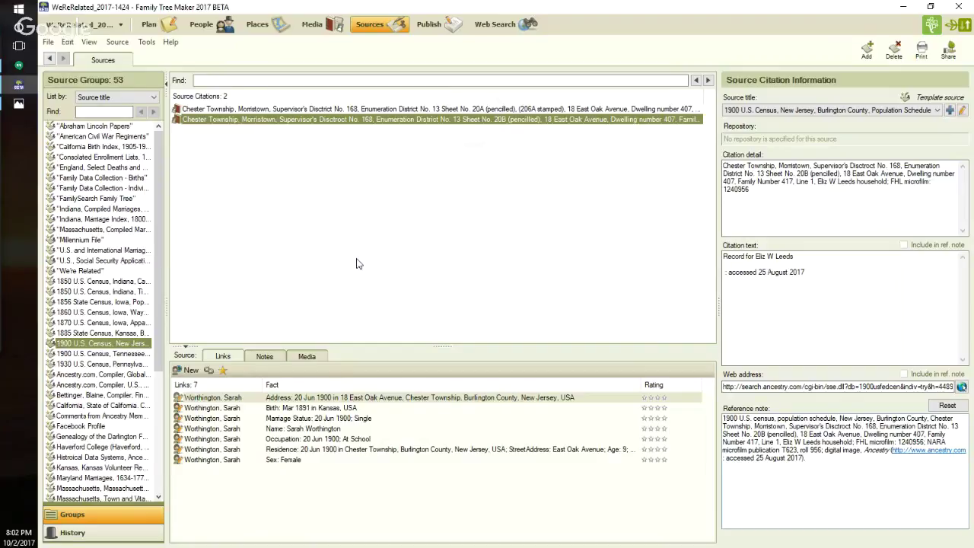
Step: Check the 20B citation's media, notes and 7 linked facts, then show the 'FTM2017 – Sources Workspace' slide in Photos
click(312, 357)
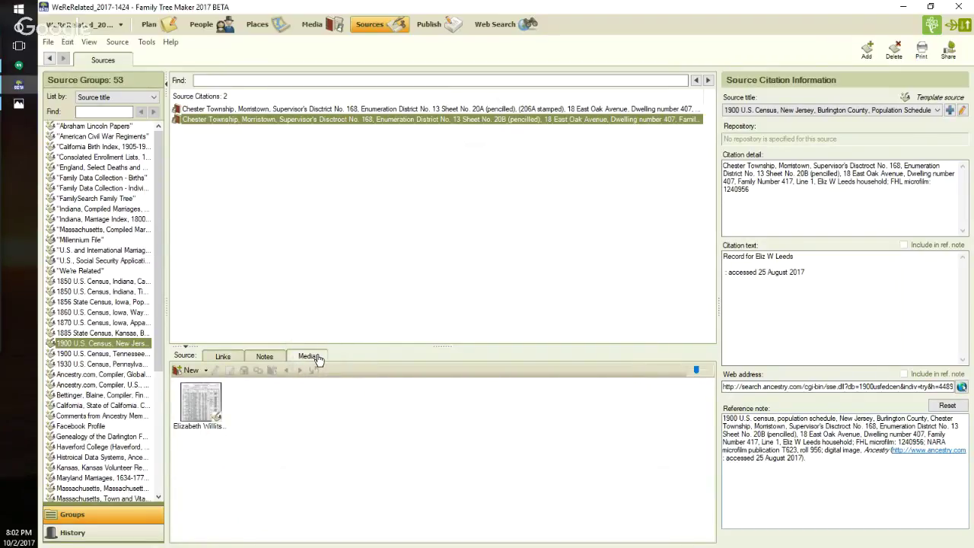
mouse_move(221, 409)
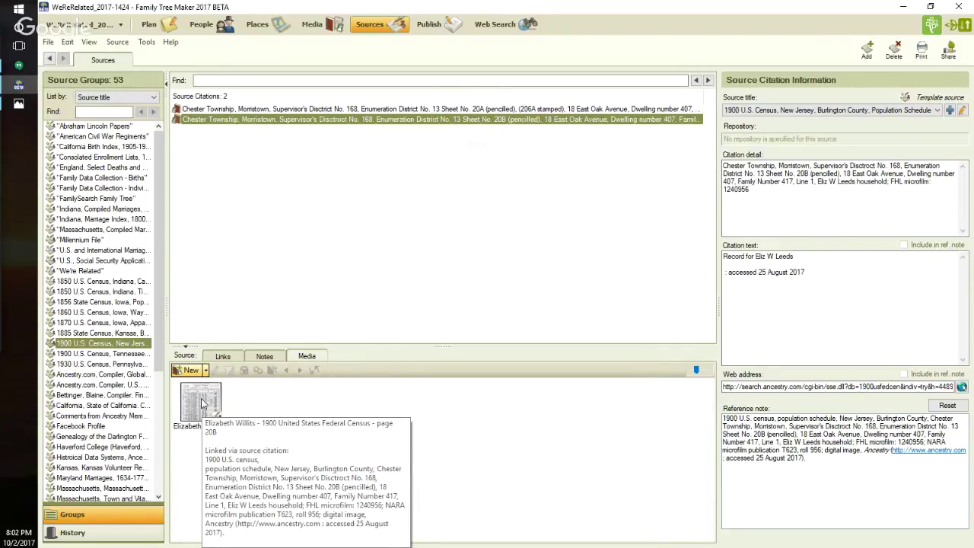
click(265, 359)
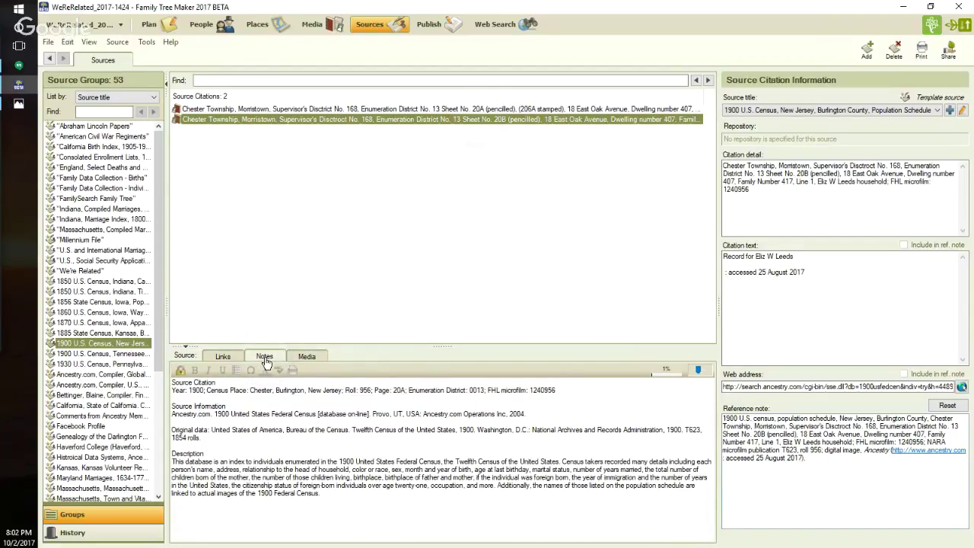
click(226, 360)
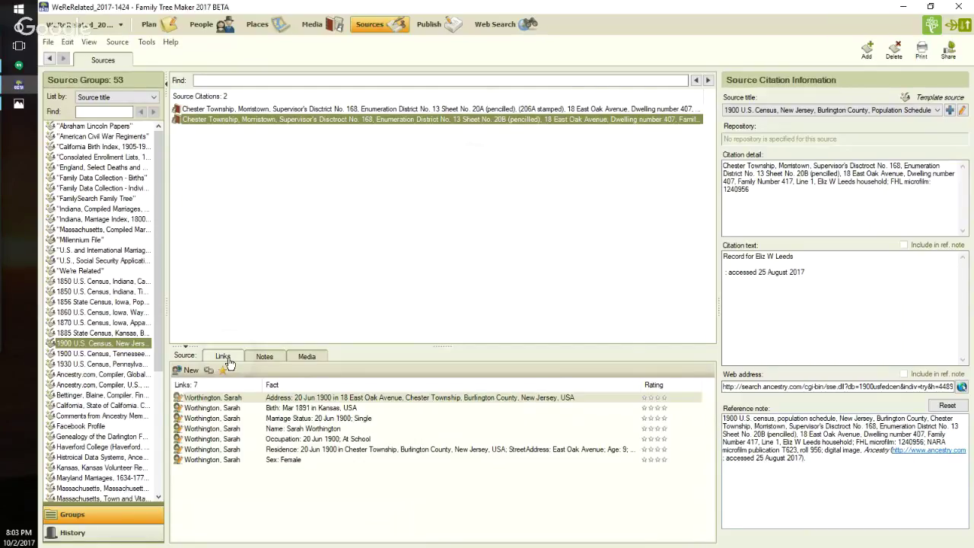
click(21, 108)
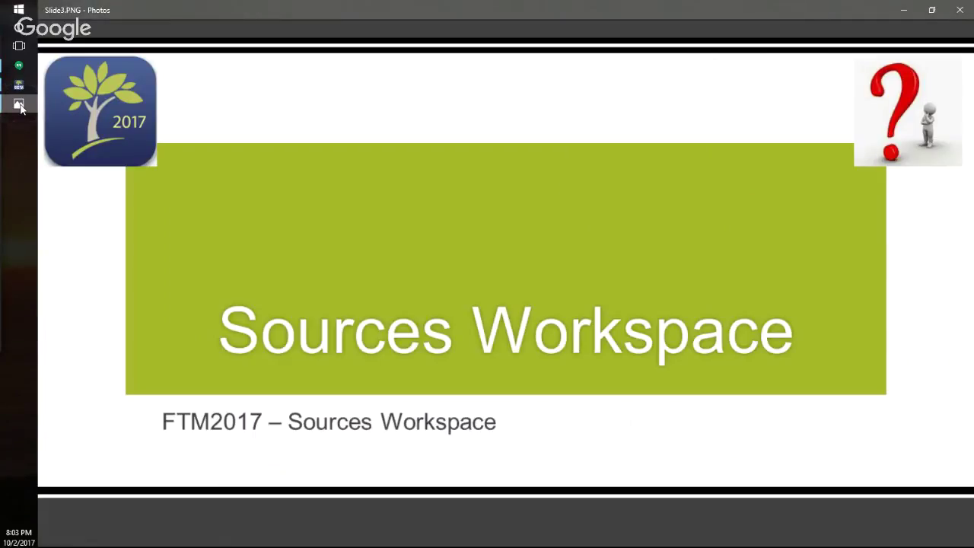